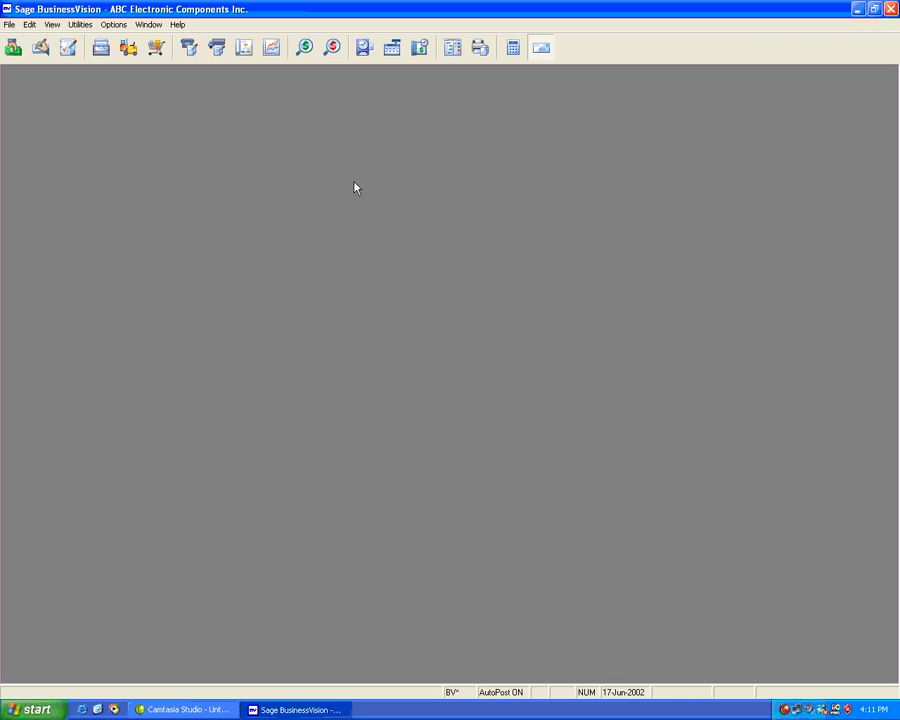
- Find today's invoices in Sales Analysis and open the Acme Electronics Corp. invoice
click(303, 48)
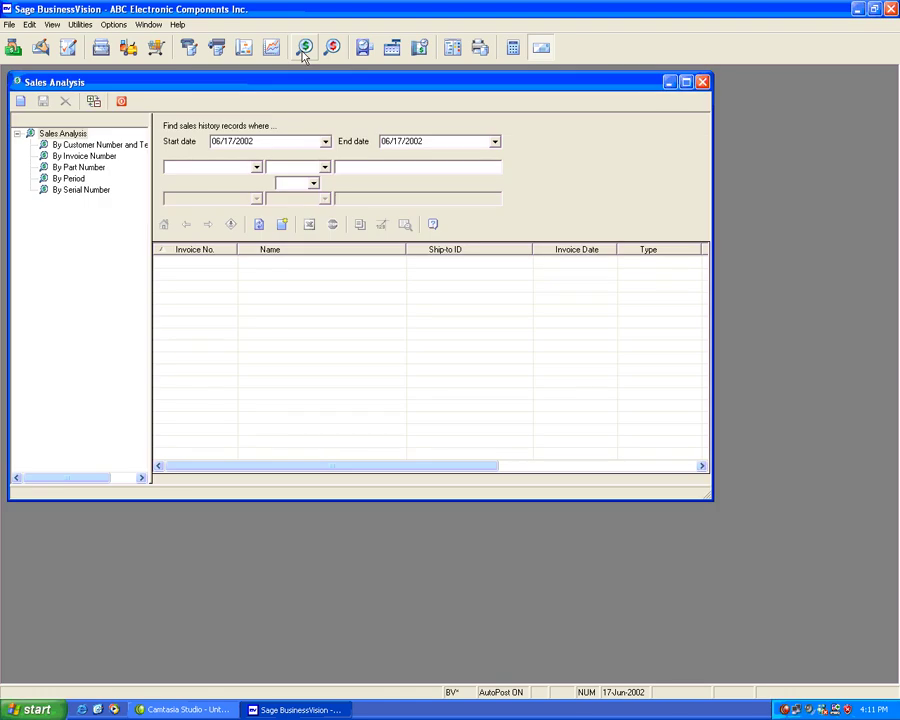
click(260, 227)
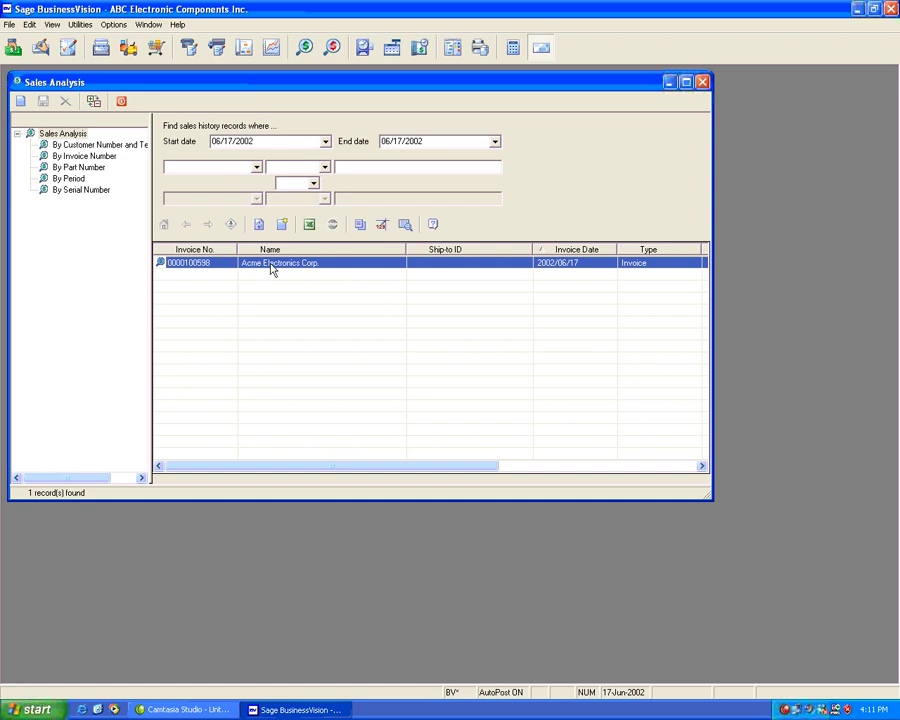
double_click(272, 264)
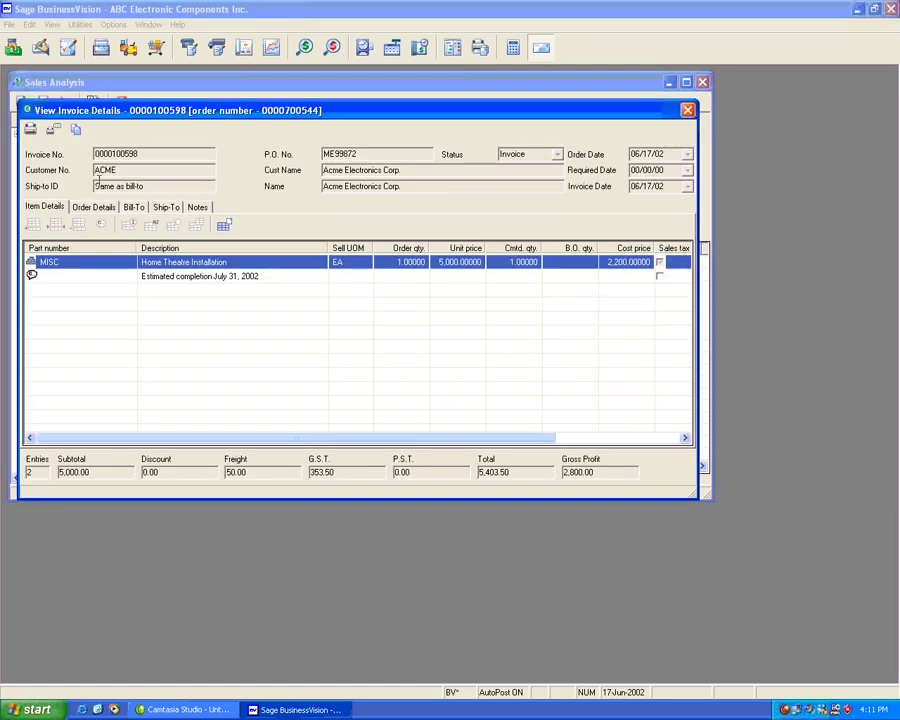
click(53, 128)
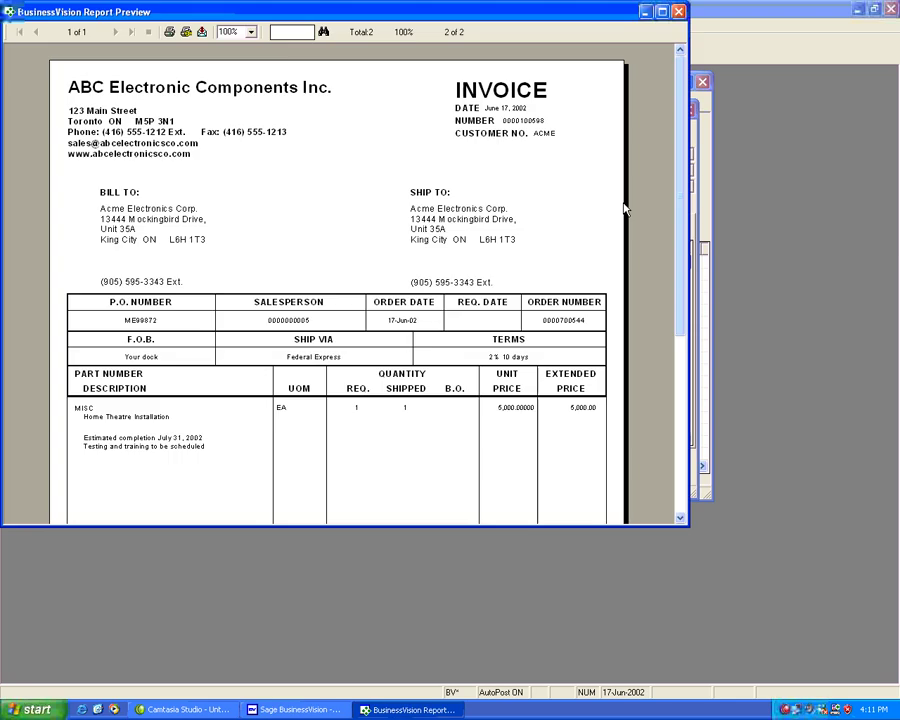
click(662, 11)
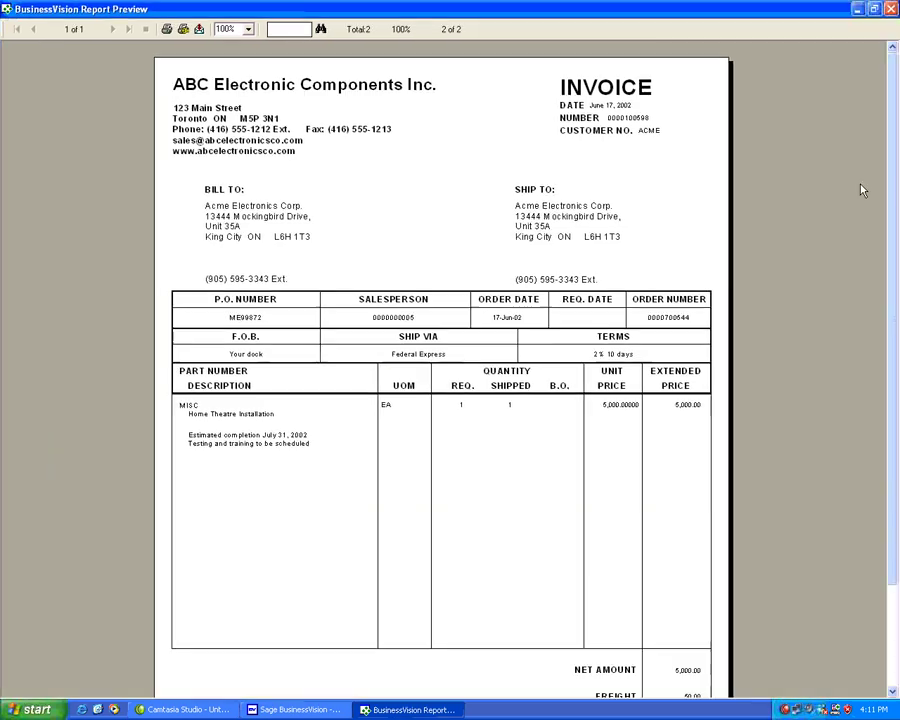
scroll(896, 230, down, 1)
mouse_move(896, 230)
mouse_down()
mouse_move(894, 302)
mouse_move(880, 311)
mouse_up()
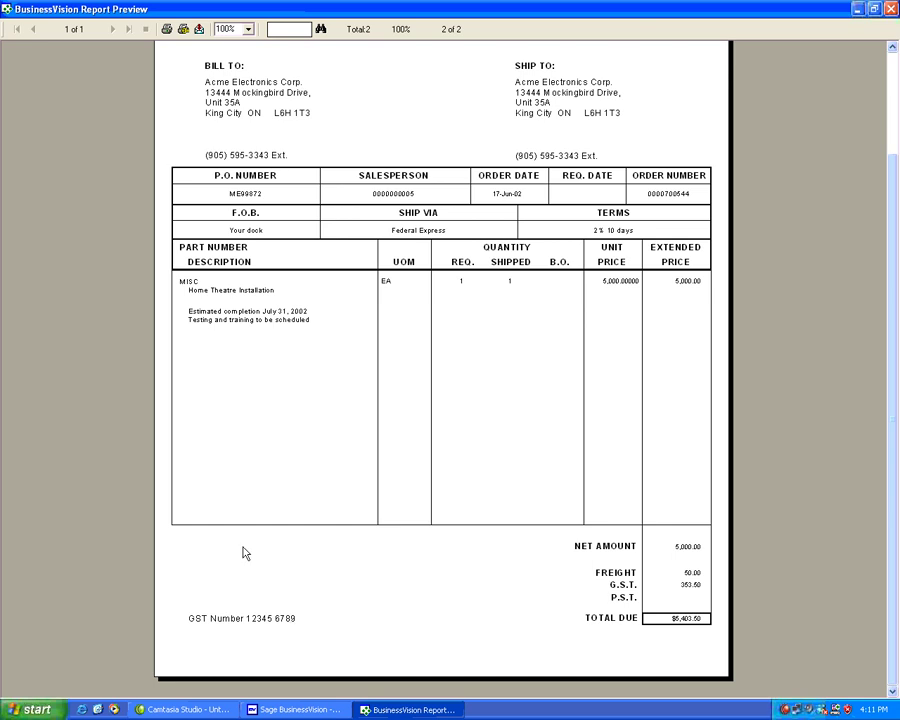
click(296, 709)
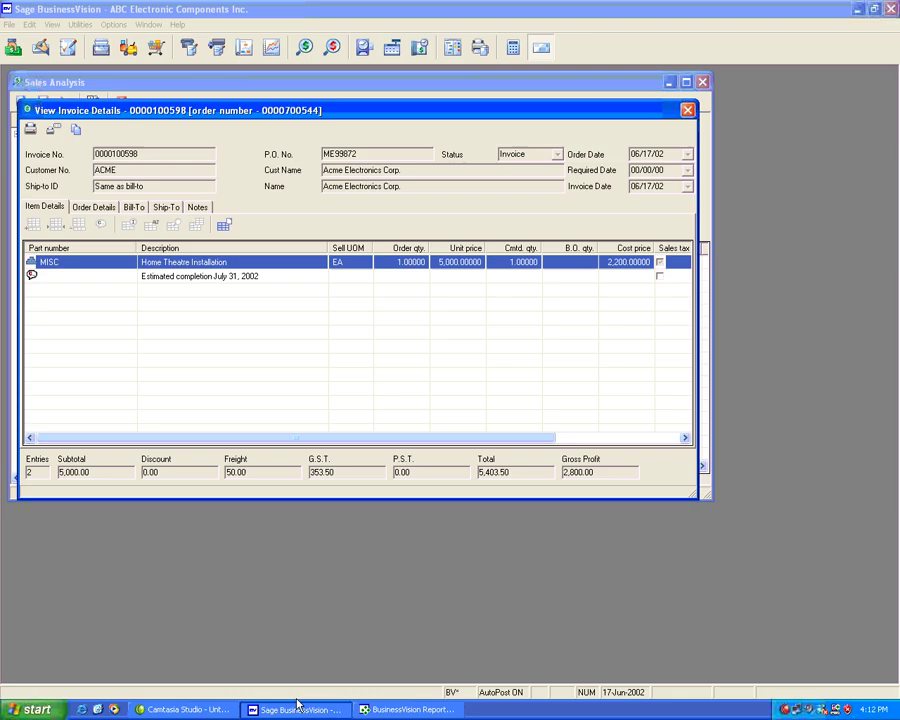
- Close the invoice details and check Printer Setup uses Invoice - Plain Paper, changing nothing
click(687, 110)
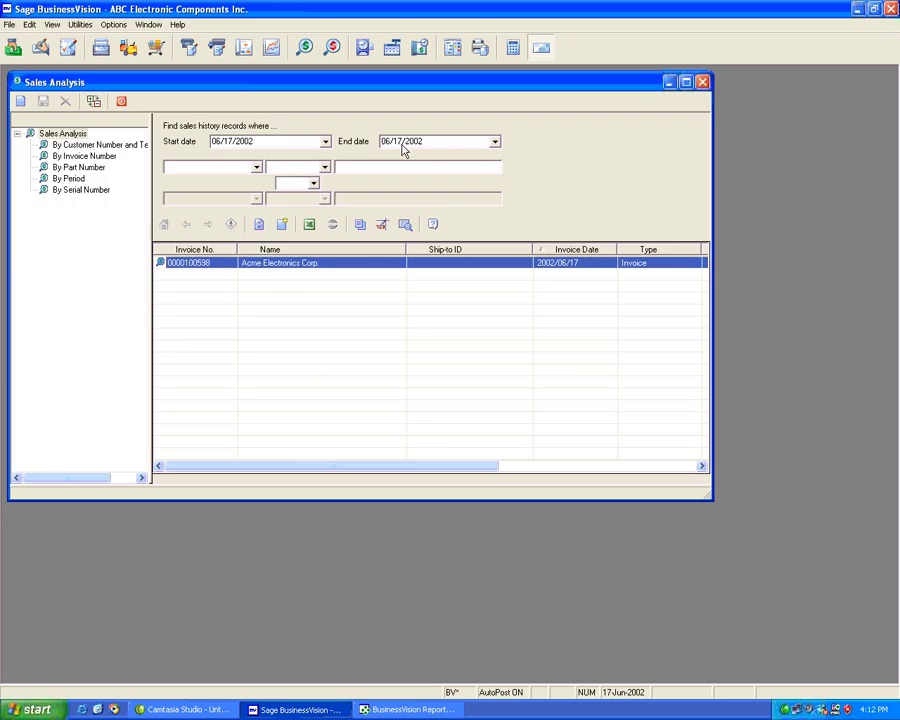
click(9, 24)
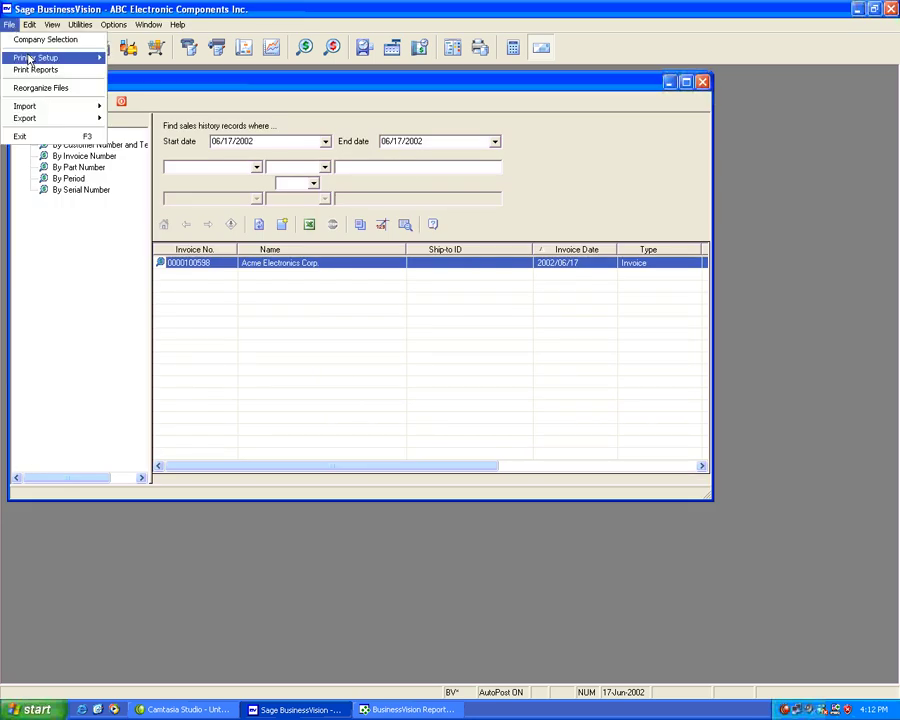
mouse_move(36, 58)
click(140, 58)
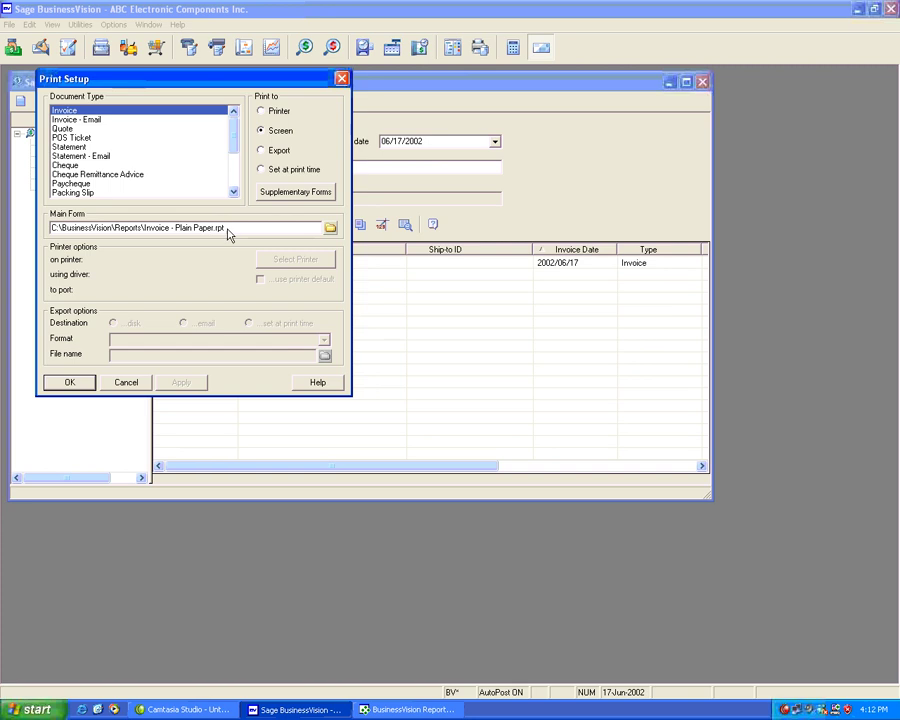
click(140, 384)
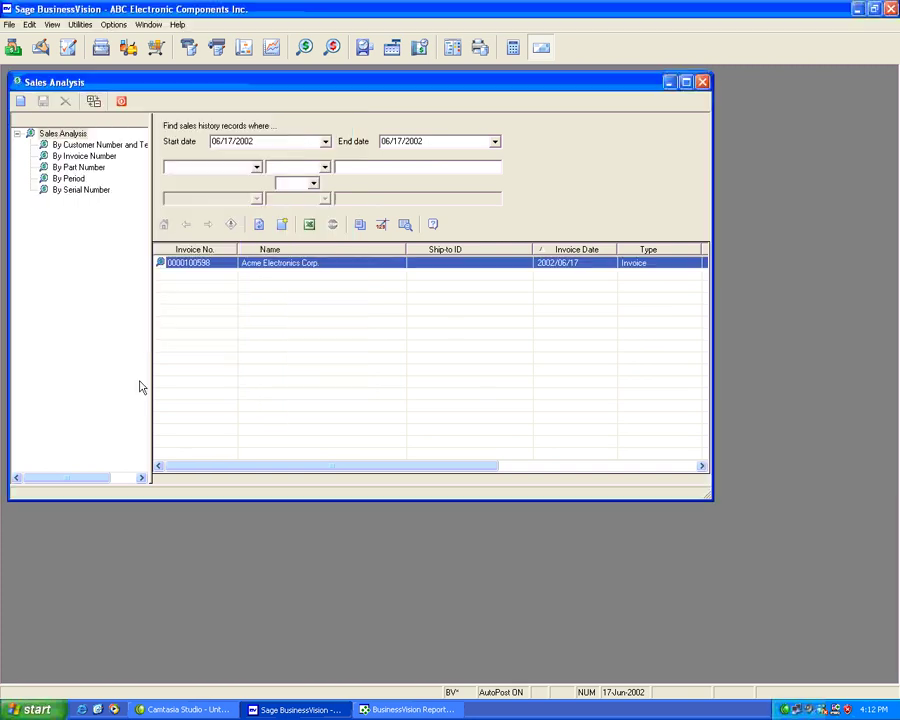
- Open Invoice - Plain Paper.rpt from the Reports folder in Report Designer
click(9, 24)
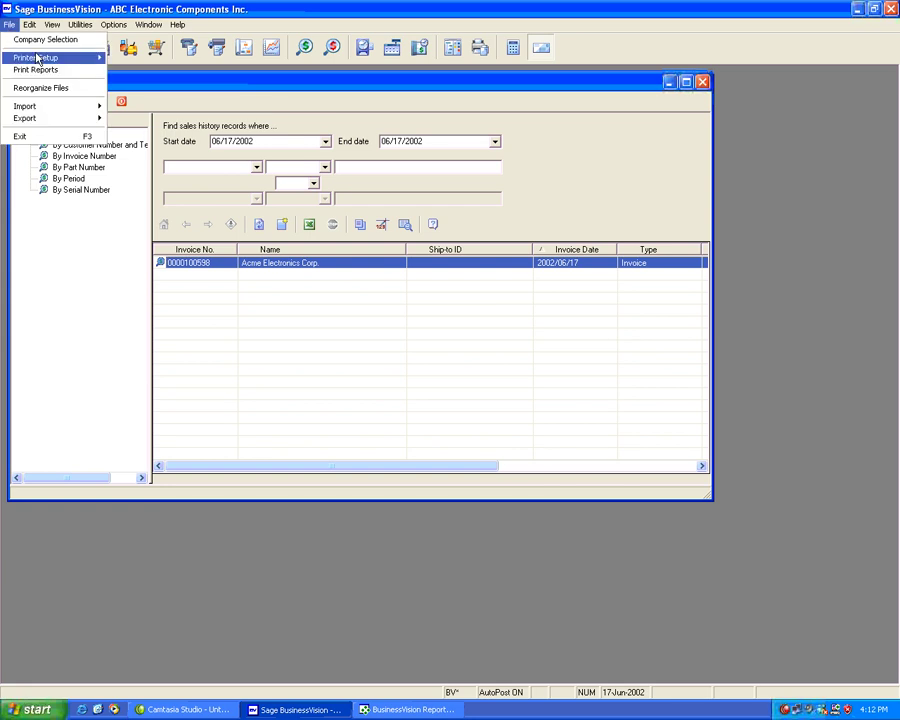
mouse_move(36, 57)
click(130, 68)
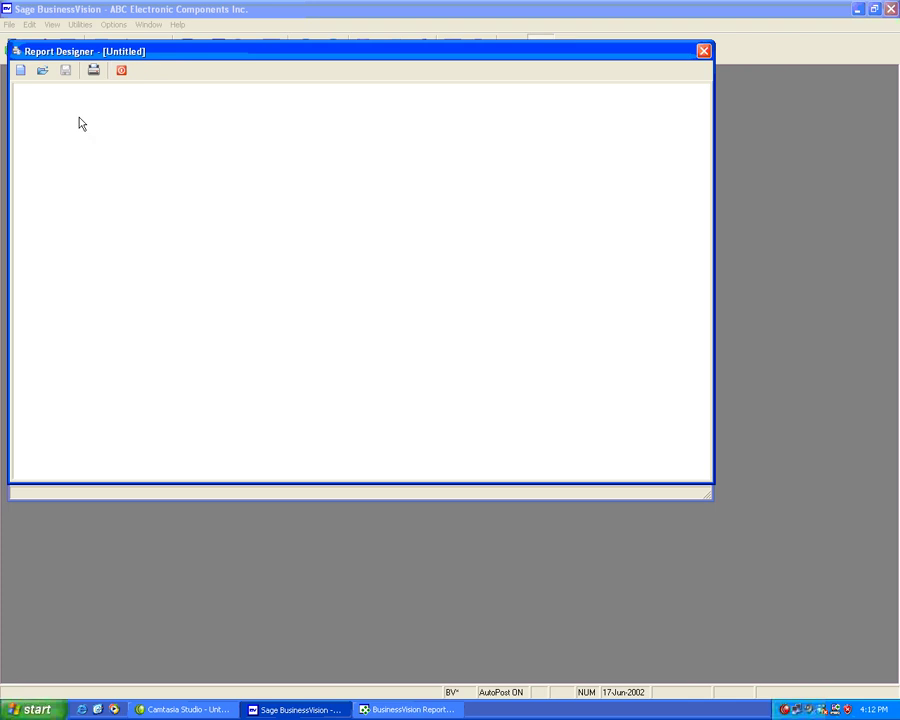
click(42, 74)
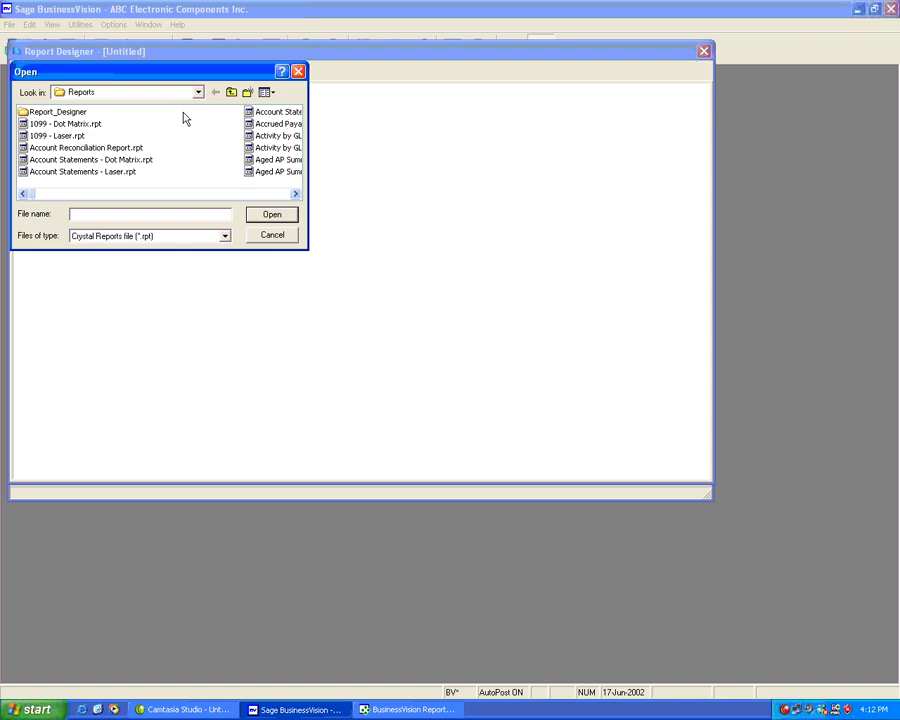
click(197, 92)
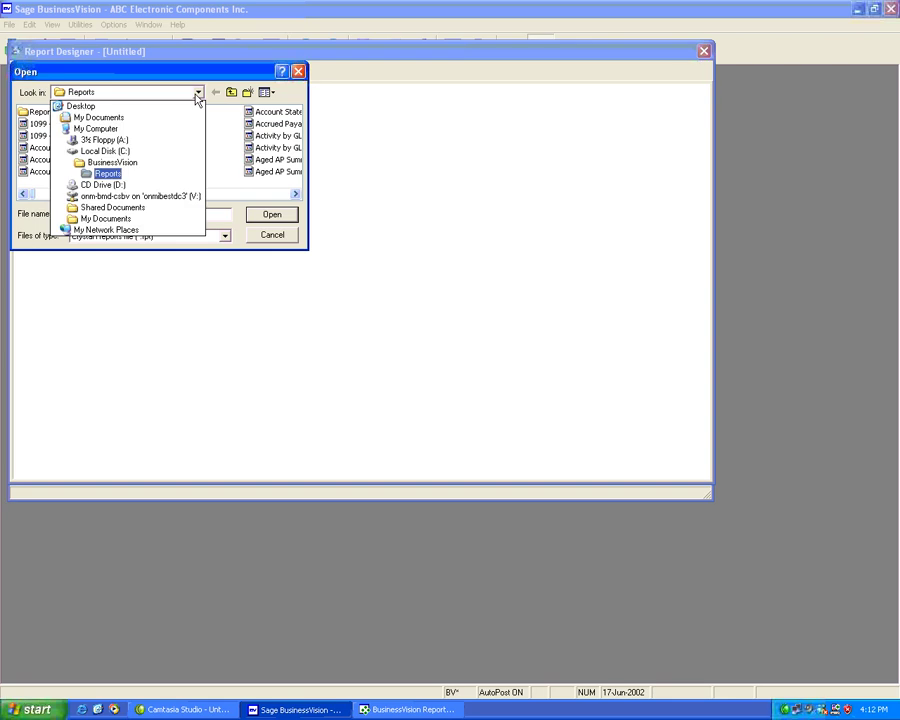
click(107, 175)
click(102, 174)
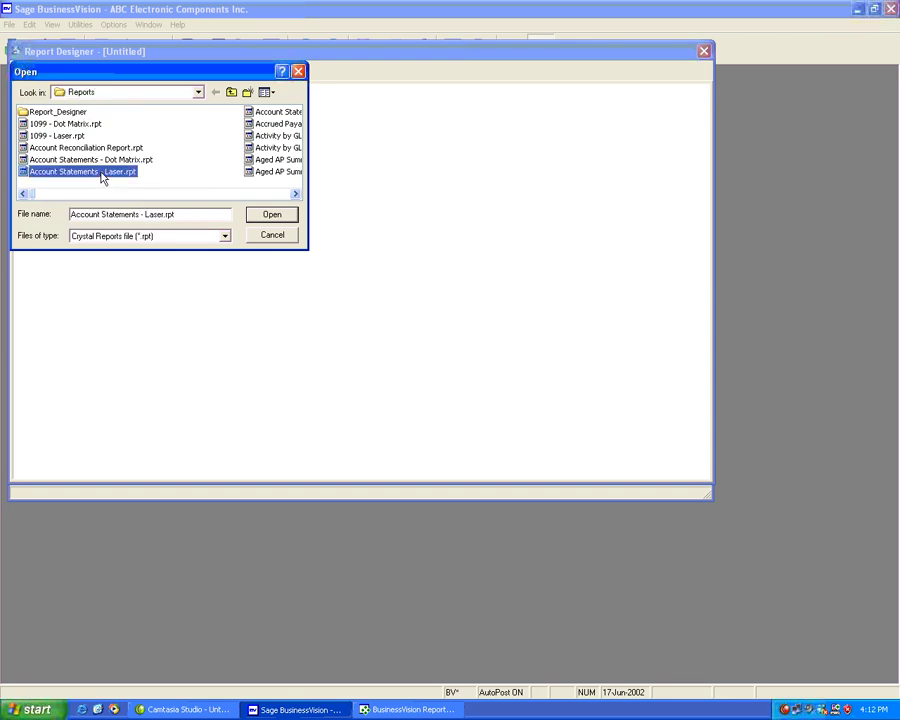
key(i)
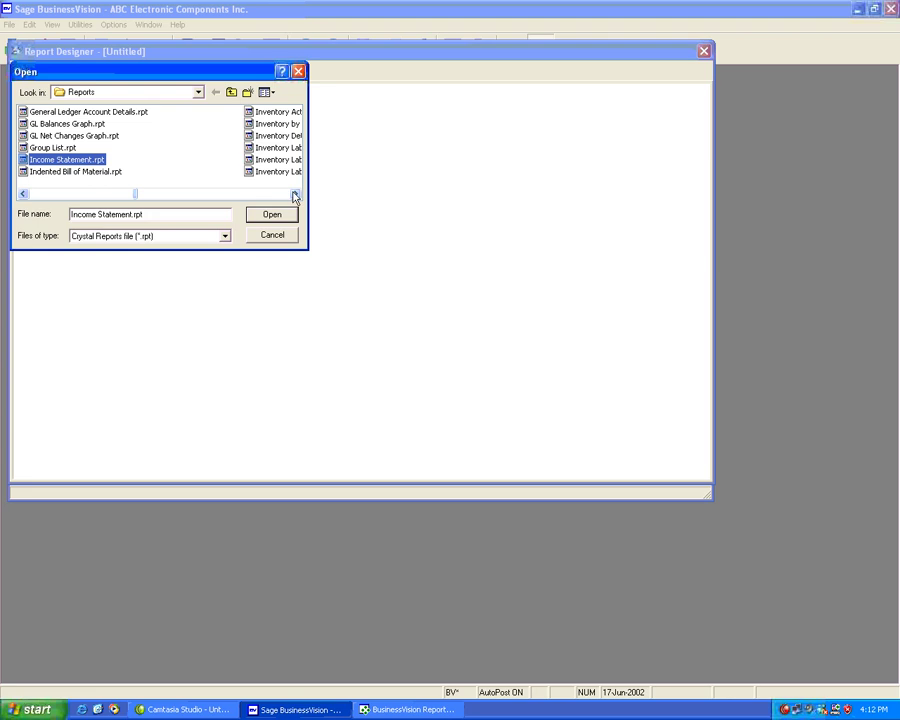
click(295, 196)
click(106, 162)
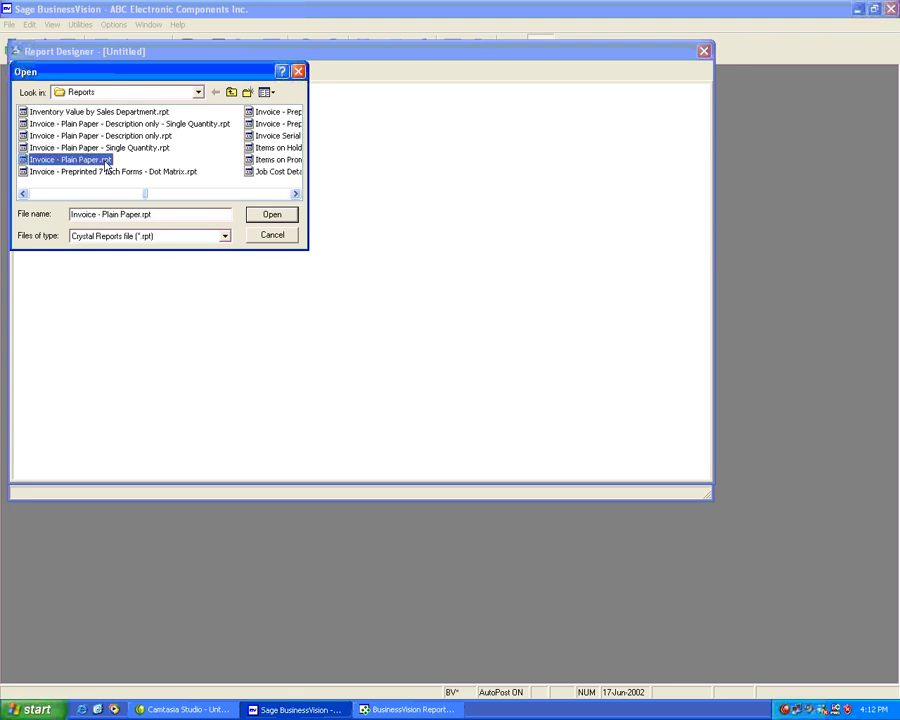
click(264, 216)
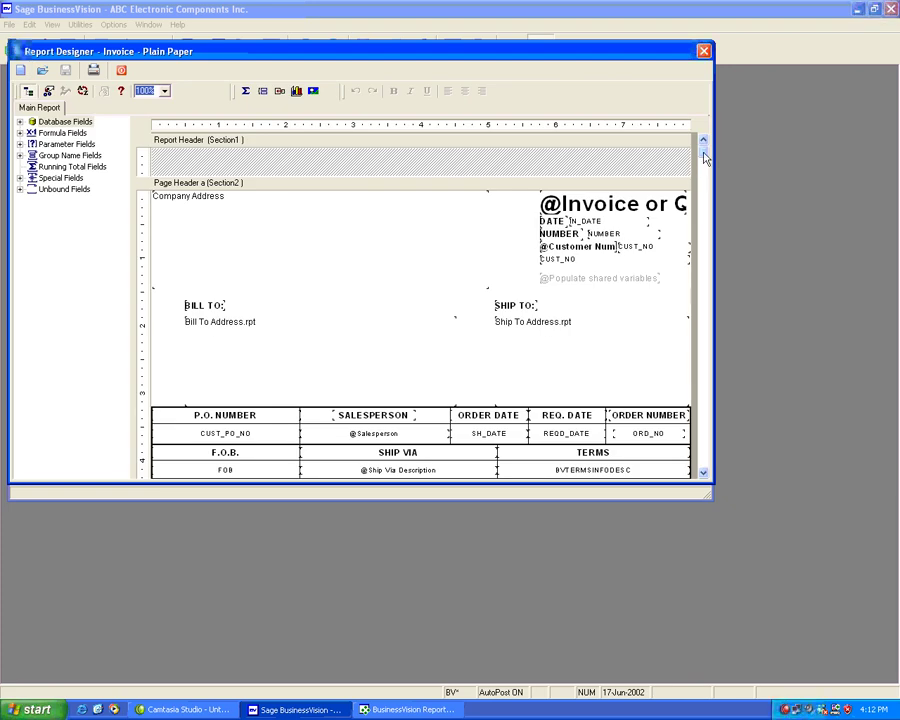
drag(705, 157, 705, 466)
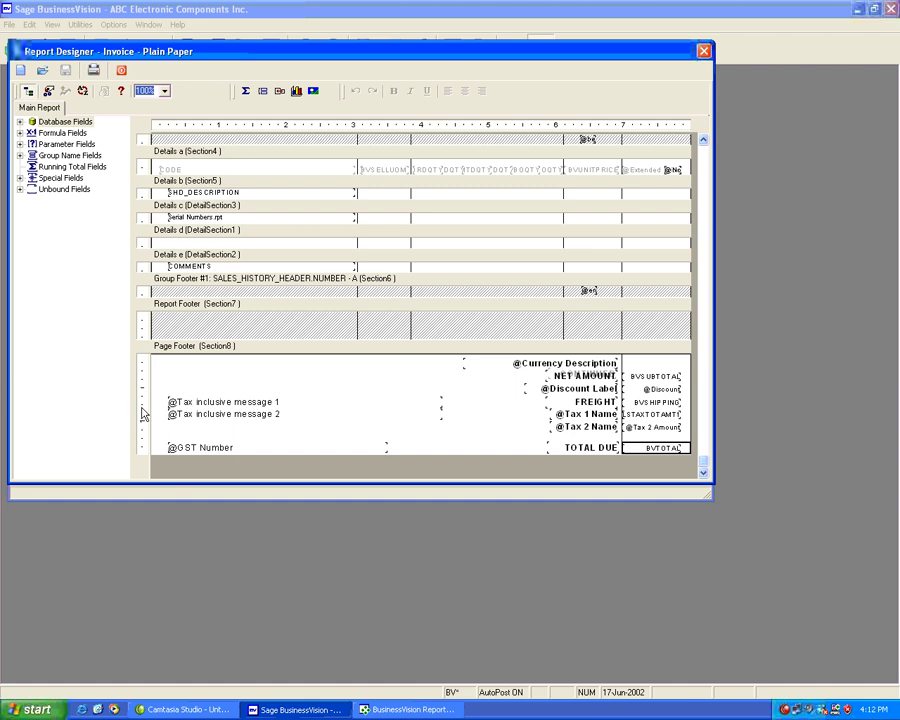
- Insert a text object at the top left of the Page Footer section
right_click(177, 433)
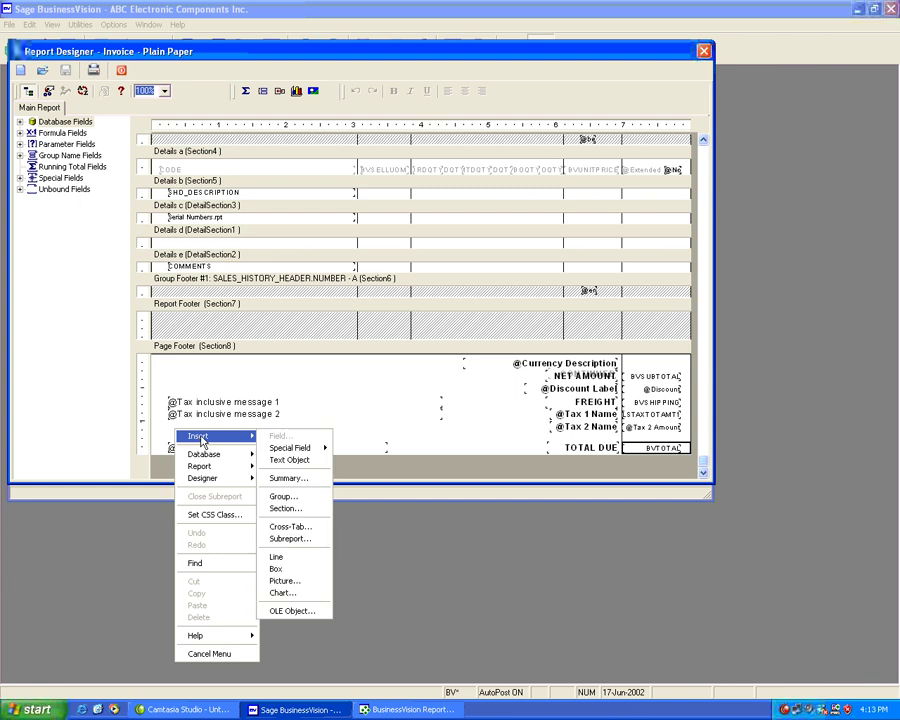
mouse_move(215, 436)
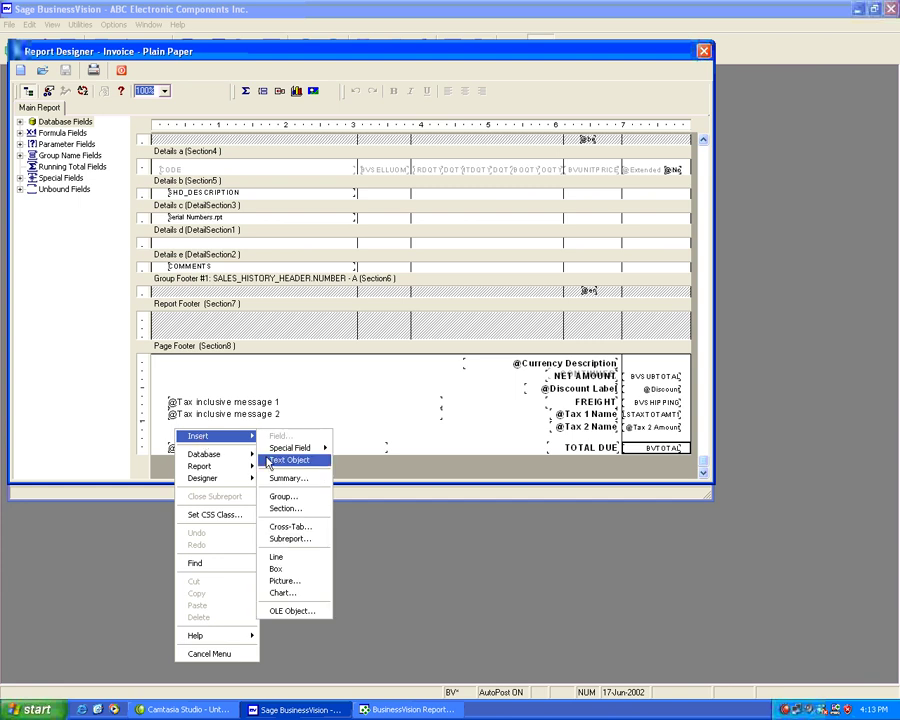
click(267, 462)
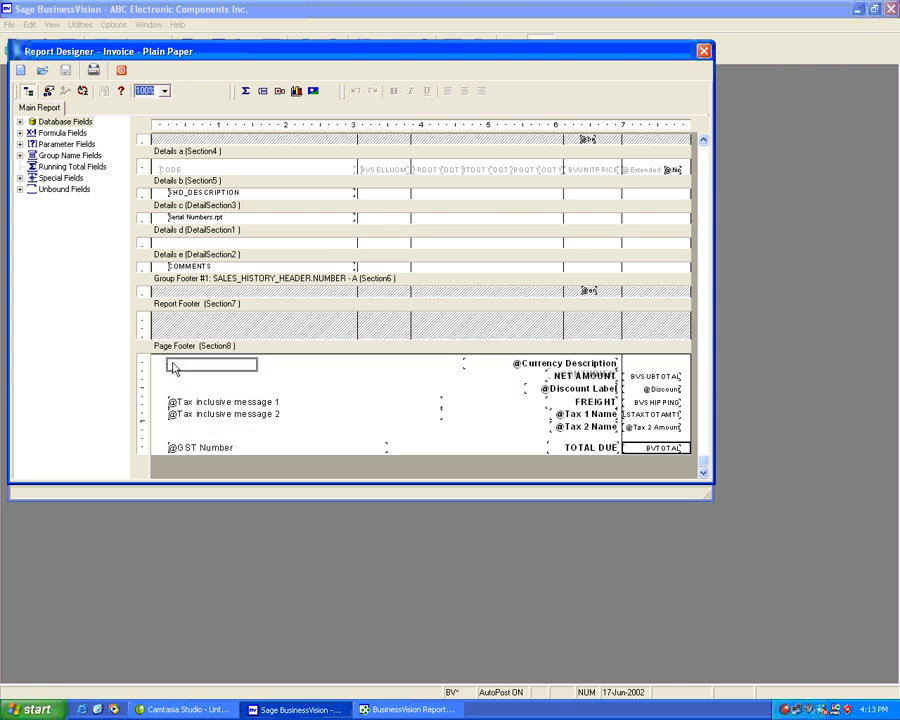
click(172, 367)
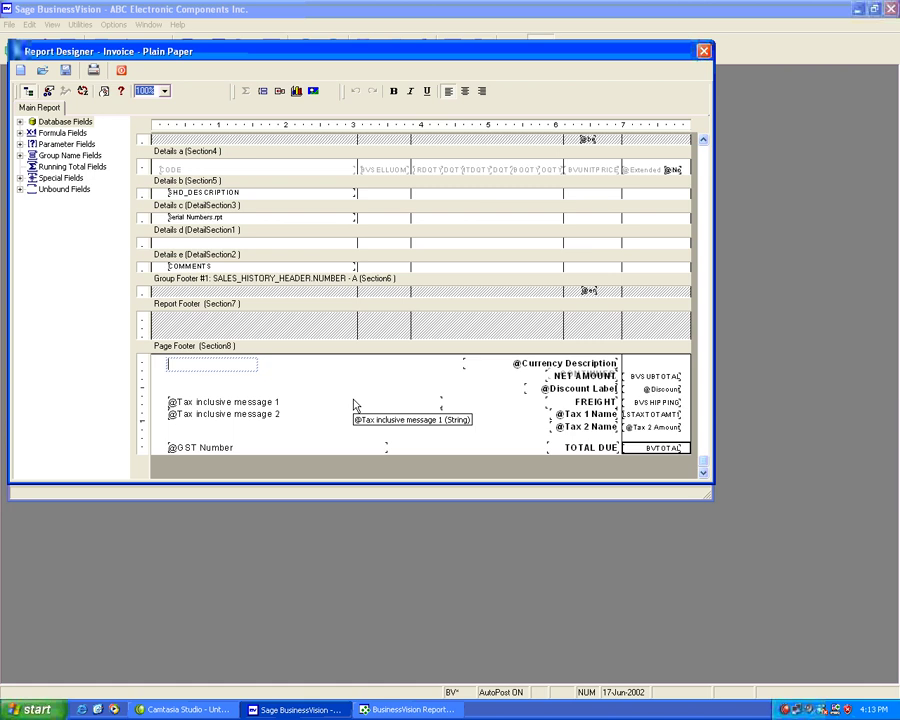
- Enter 'Thank You for your business! Please come again!' in the footer text object
text(T)
text(hank )
text(You)
text( for y)
text(our)
text( bus)
text(ine)
text(ss)
key(BackSpace)
text(P)
text(lea)
text(se)
text( come )
text(aga)
text(in)
text(!)
click(251, 388)
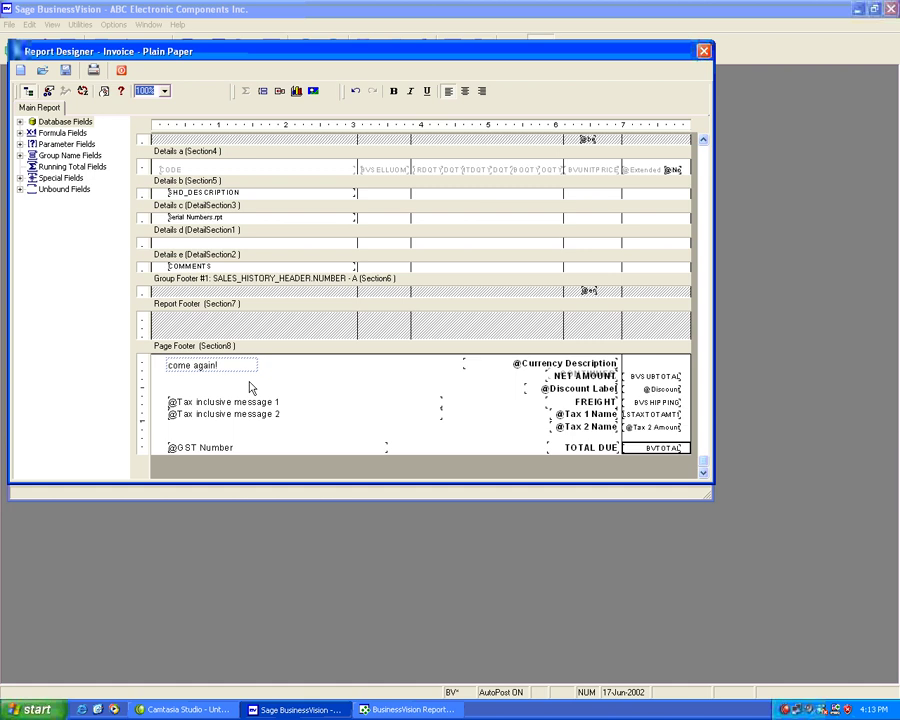
click(247, 388)
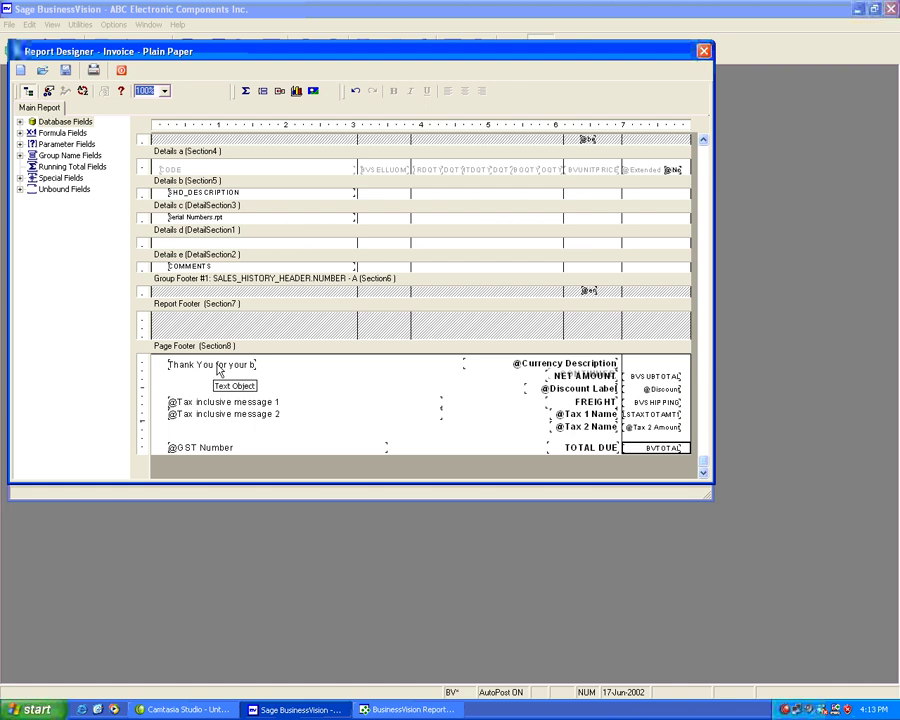
- Drag the footer text box's right edge wider so the full thank-you message shows
click(237, 364)
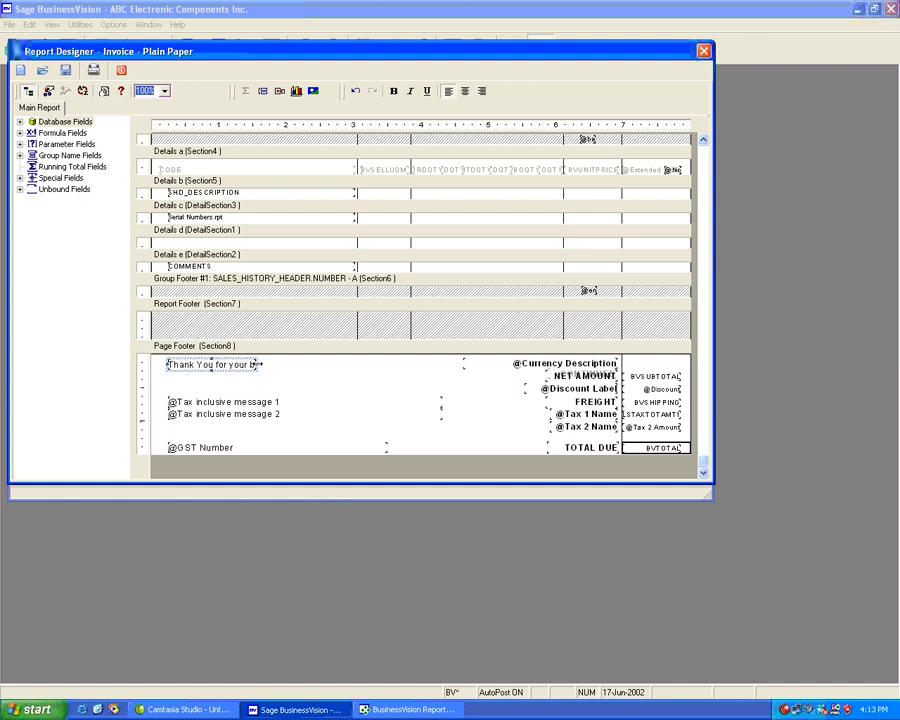
drag(256, 364, 413, 369)
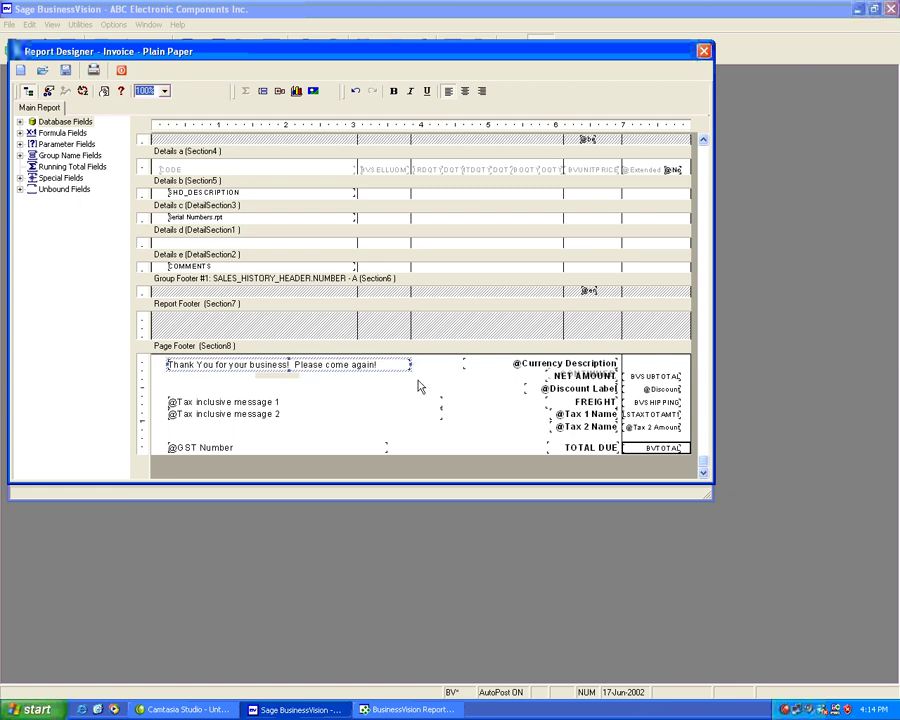
click(422, 386)
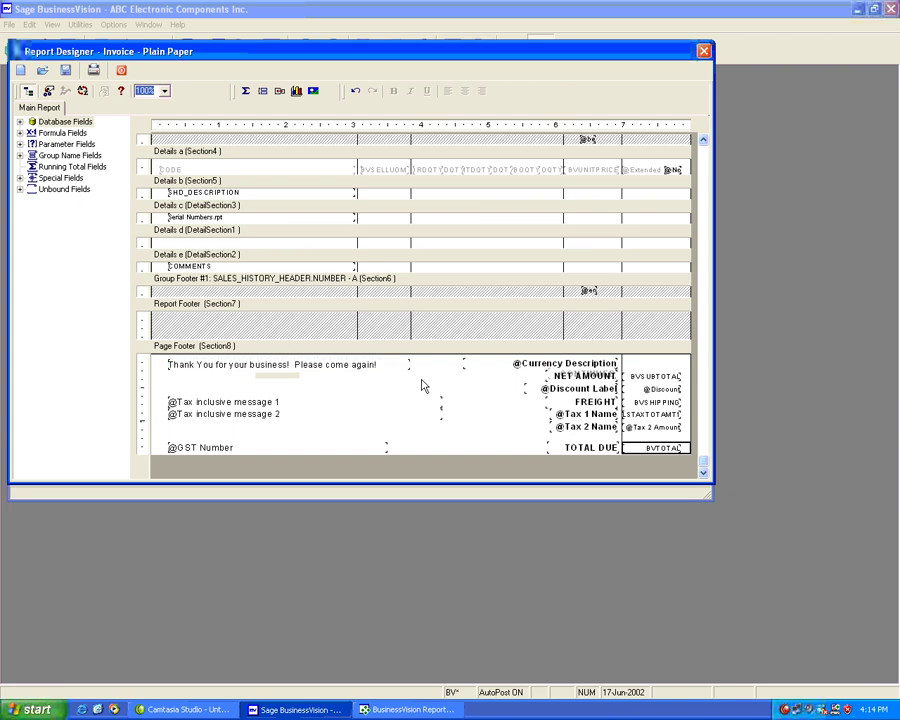
click(291, 364)
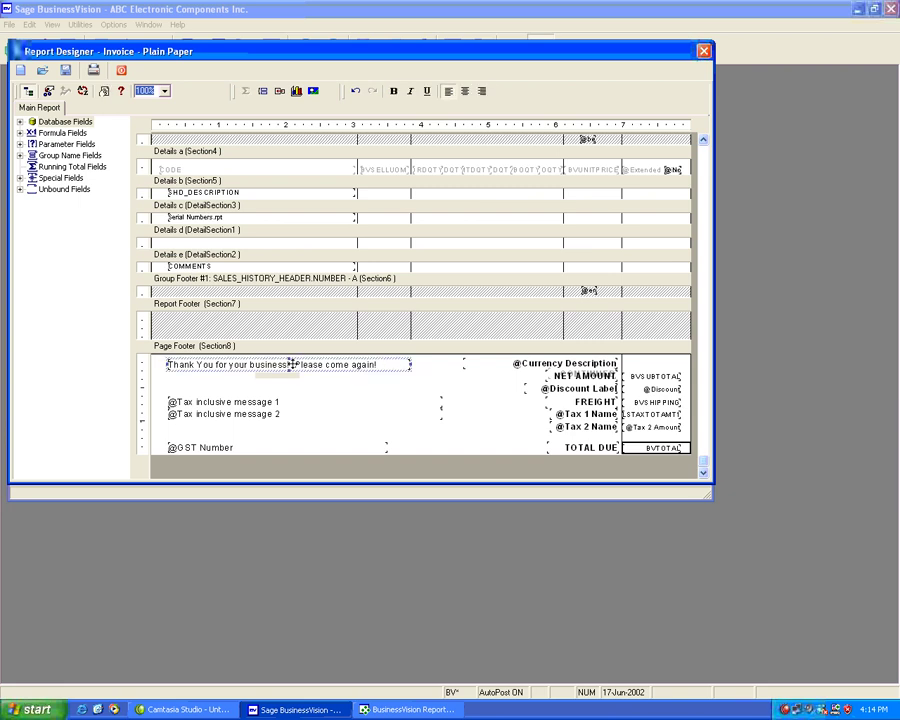
- Format the thank-you text's font with colour Red and style Bold Italic
right_click(293, 367)
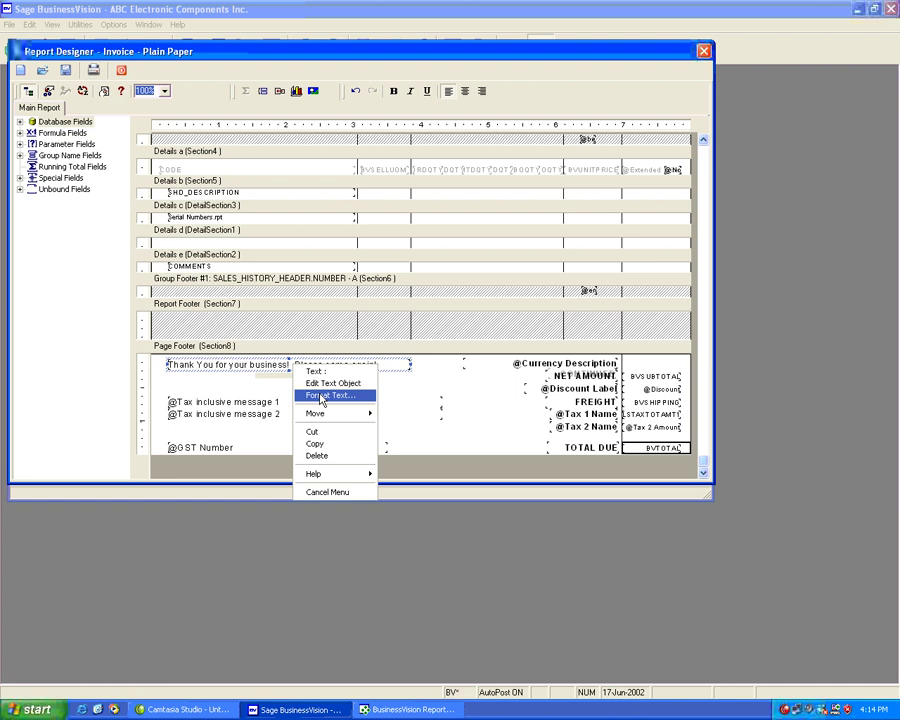
click(321, 396)
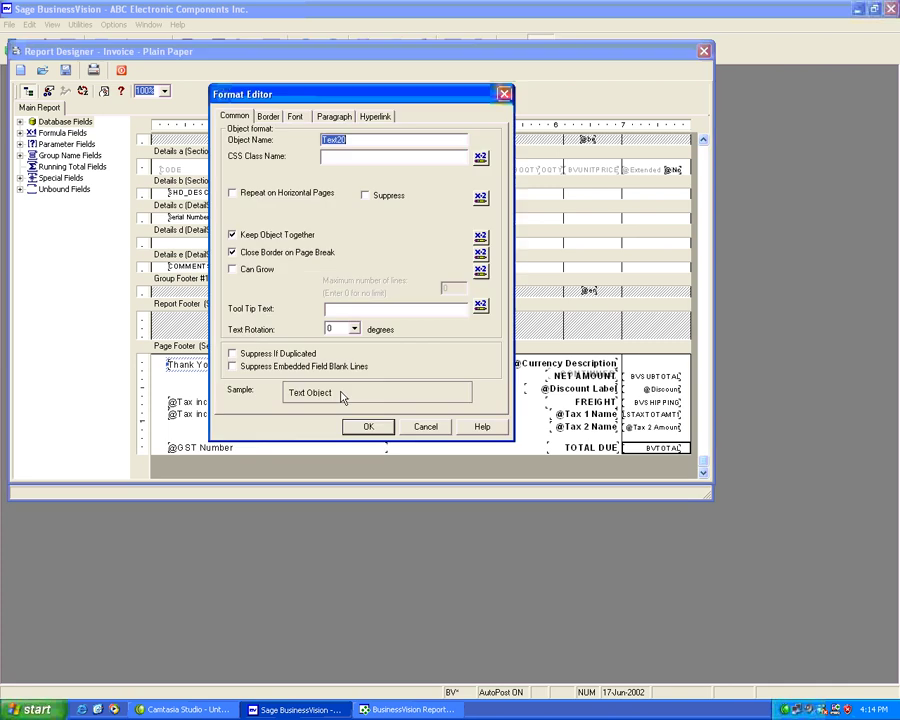
click(279, 118)
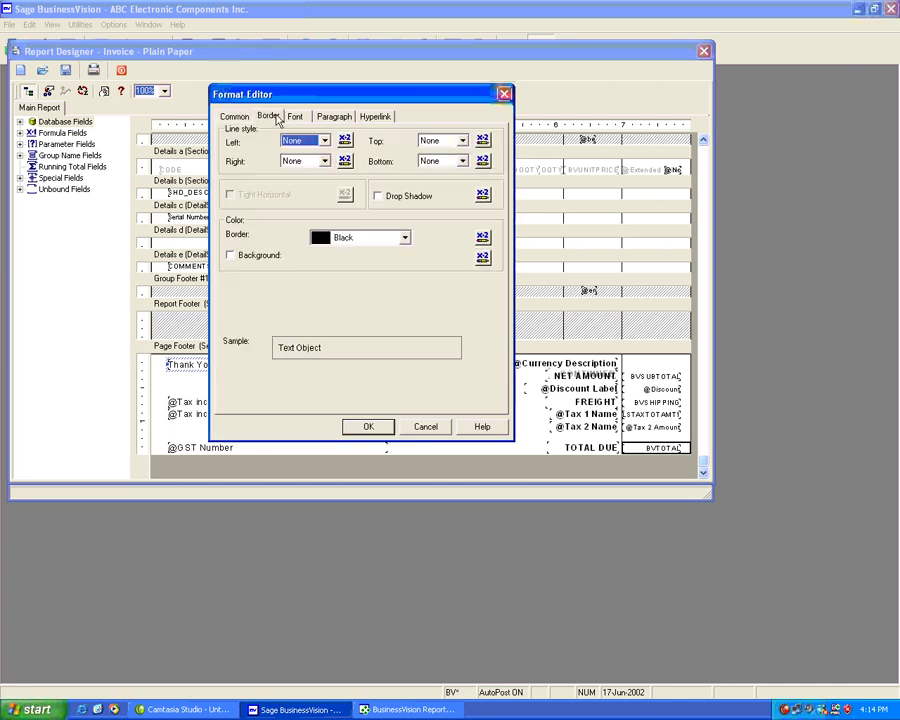
click(295, 116)
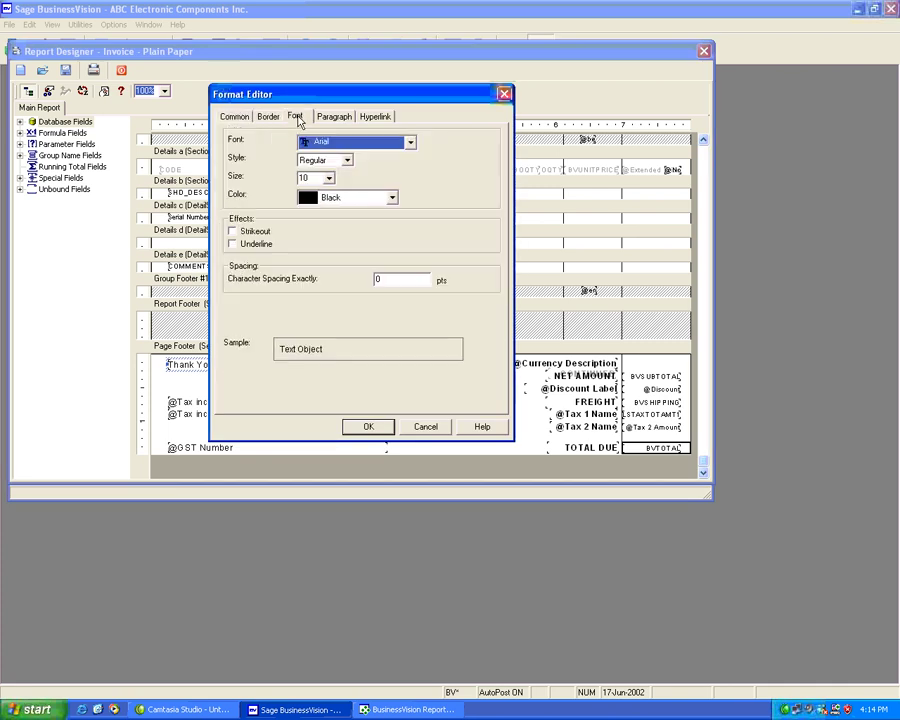
click(380, 208)
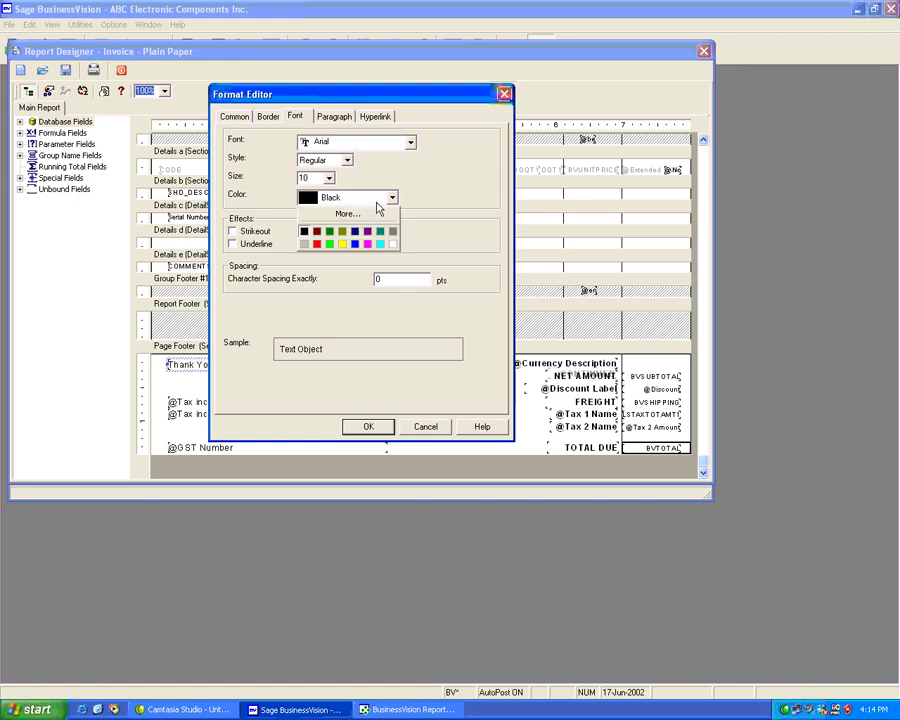
click(317, 243)
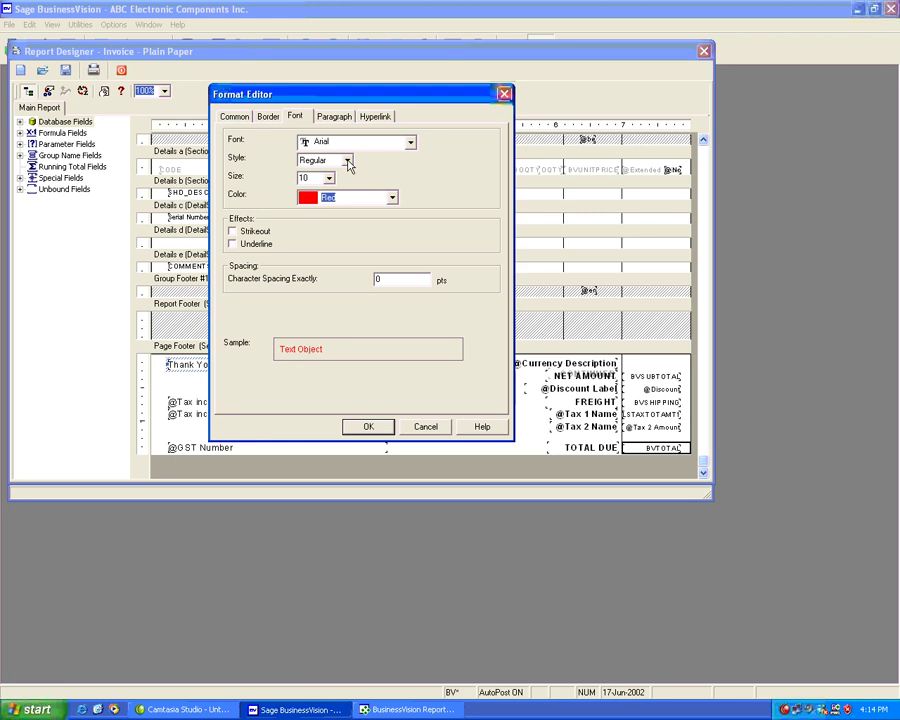
click(347, 161)
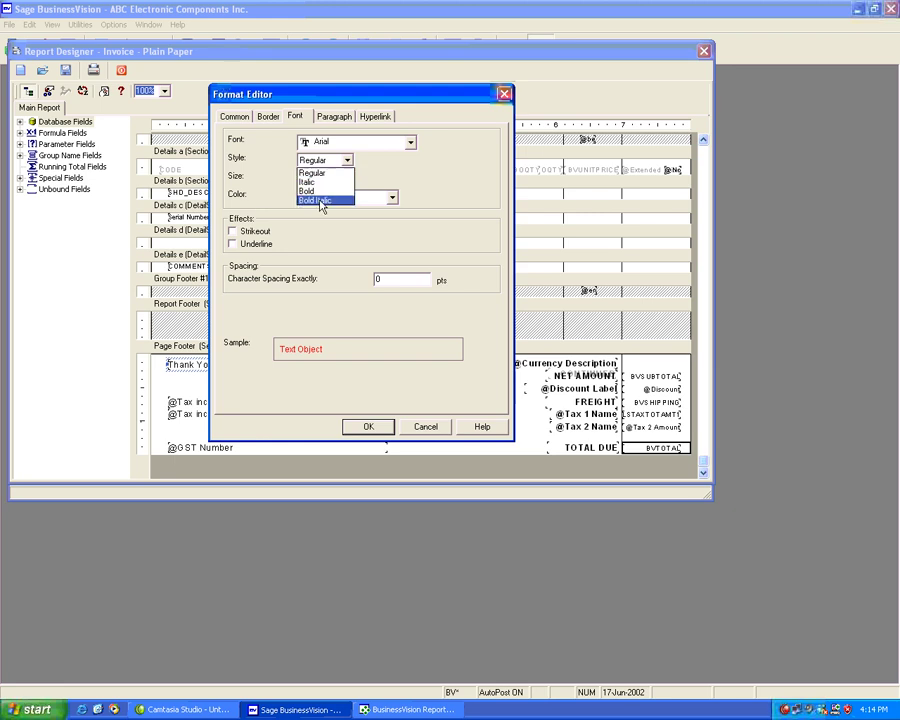
click(316, 201)
click(369, 427)
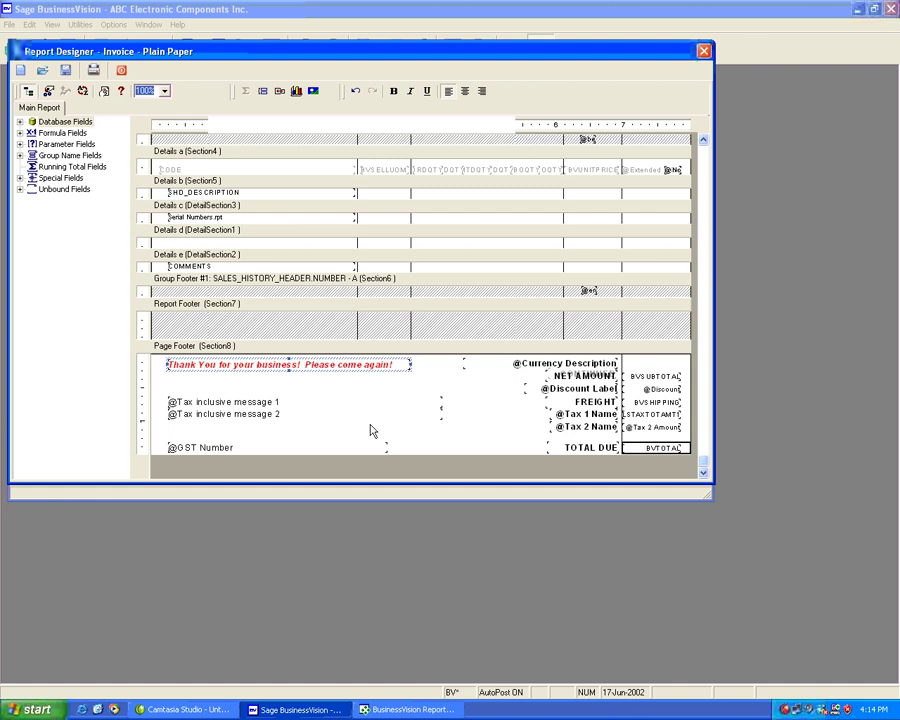
- Skip saving as a Crystal Reports file; save the report in place, confirming overwrite
click(315, 388)
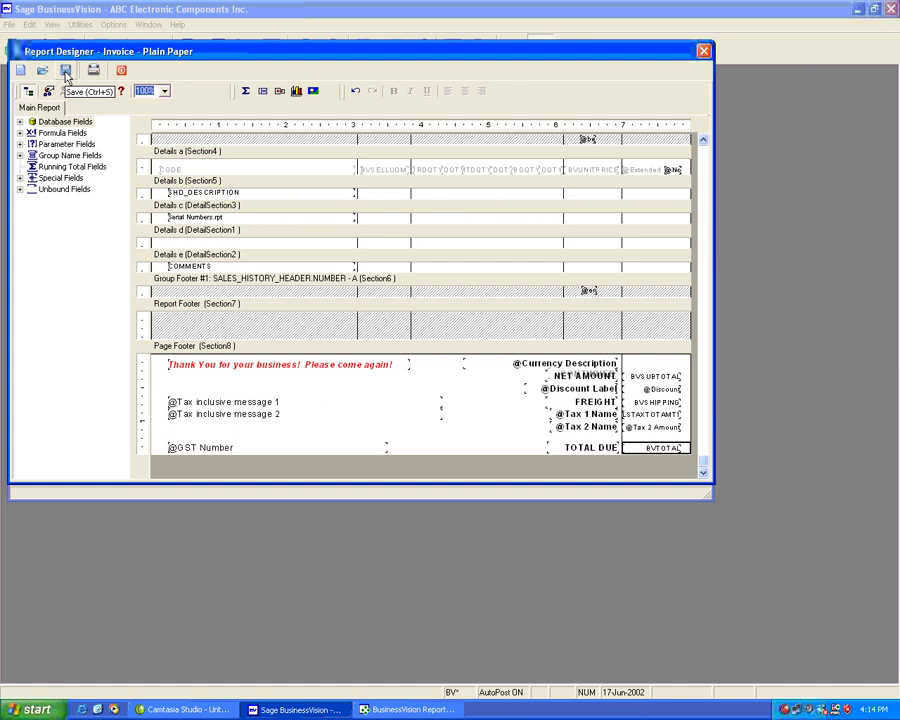
right_click(52, 259)
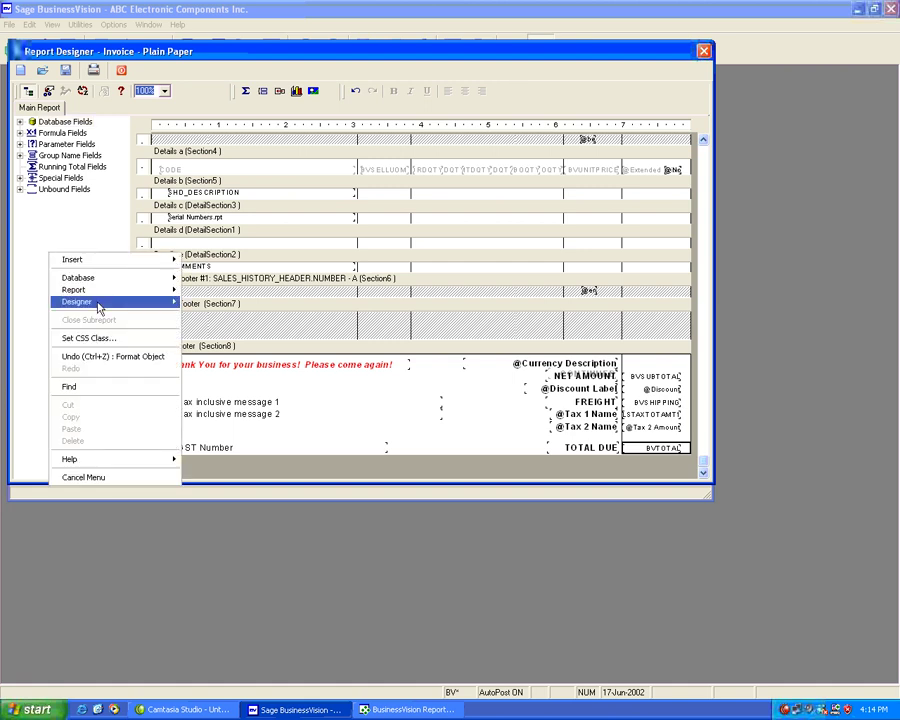
mouse_move(74, 289)
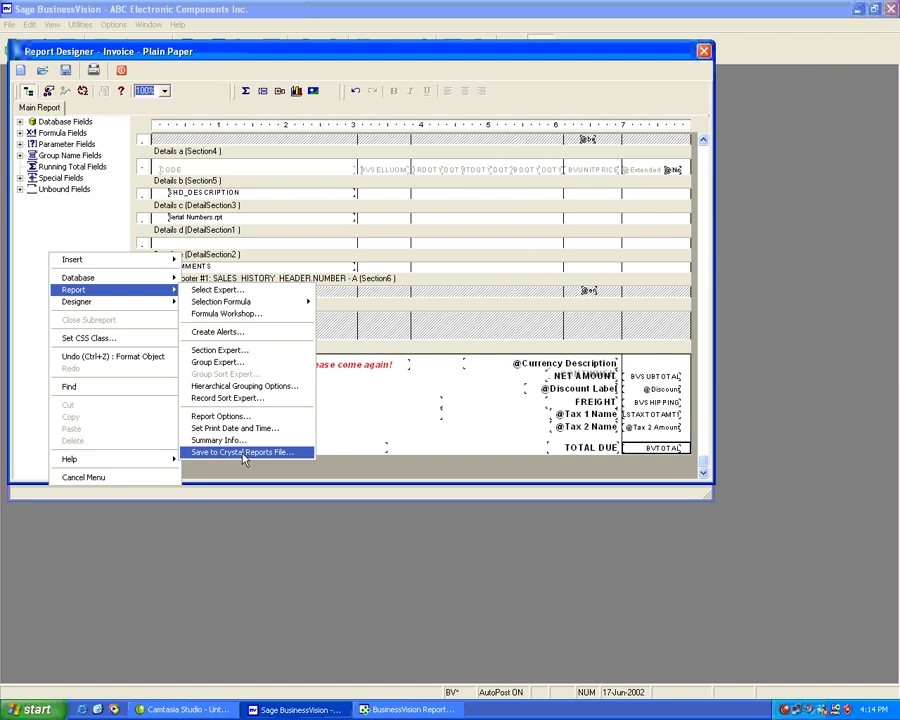
click(270, 456)
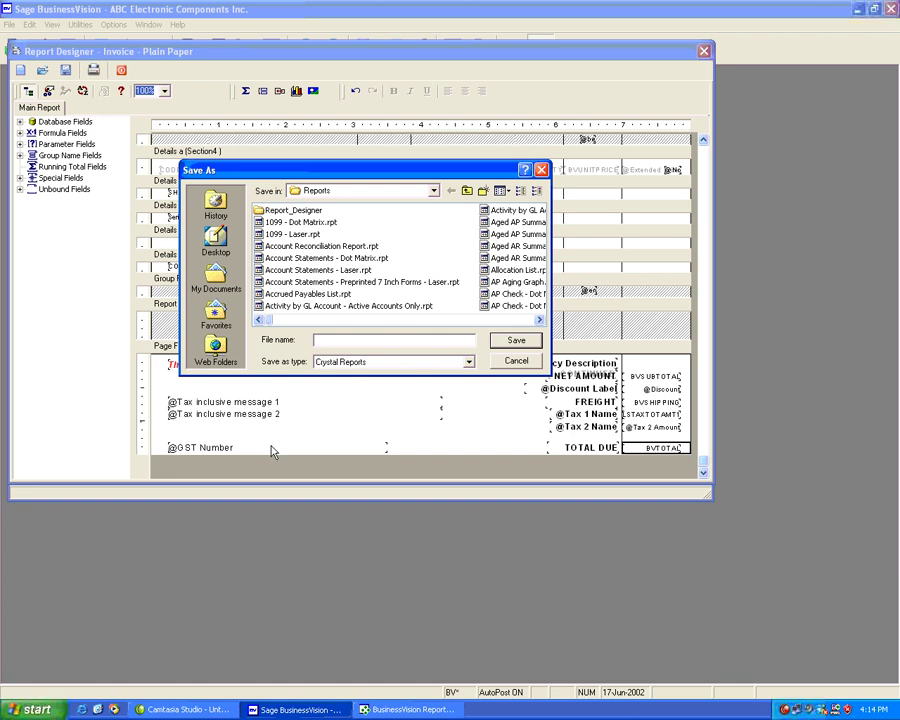
click(540, 170)
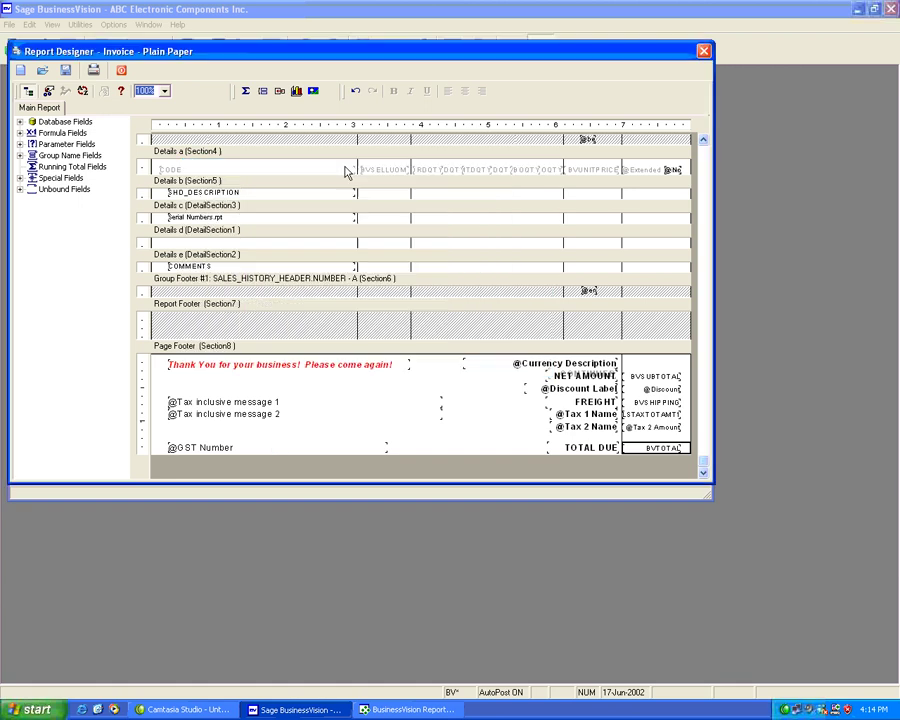
click(66, 72)
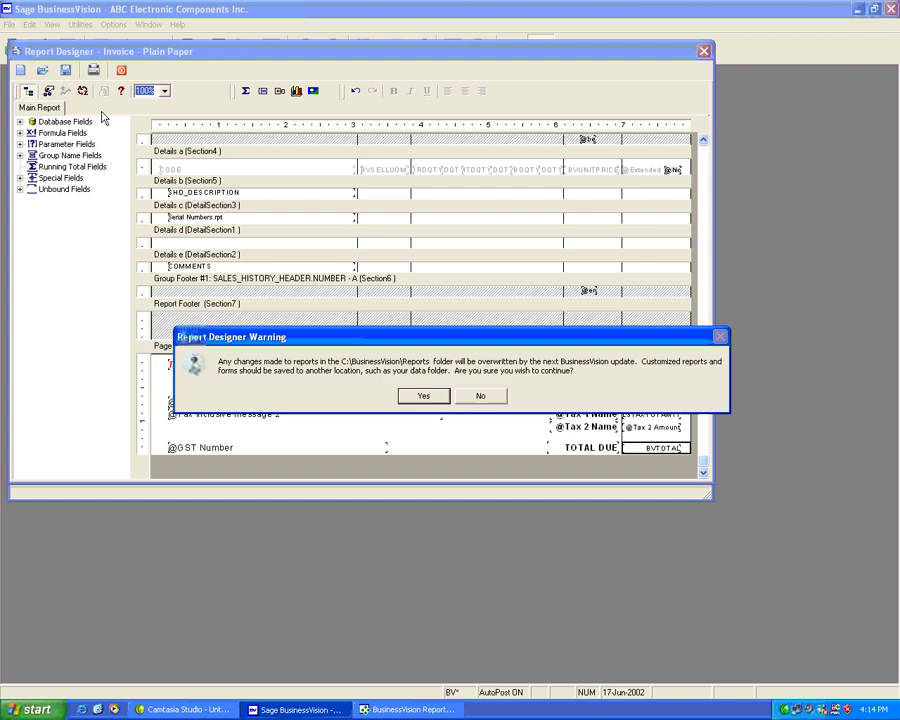
click(409, 397)
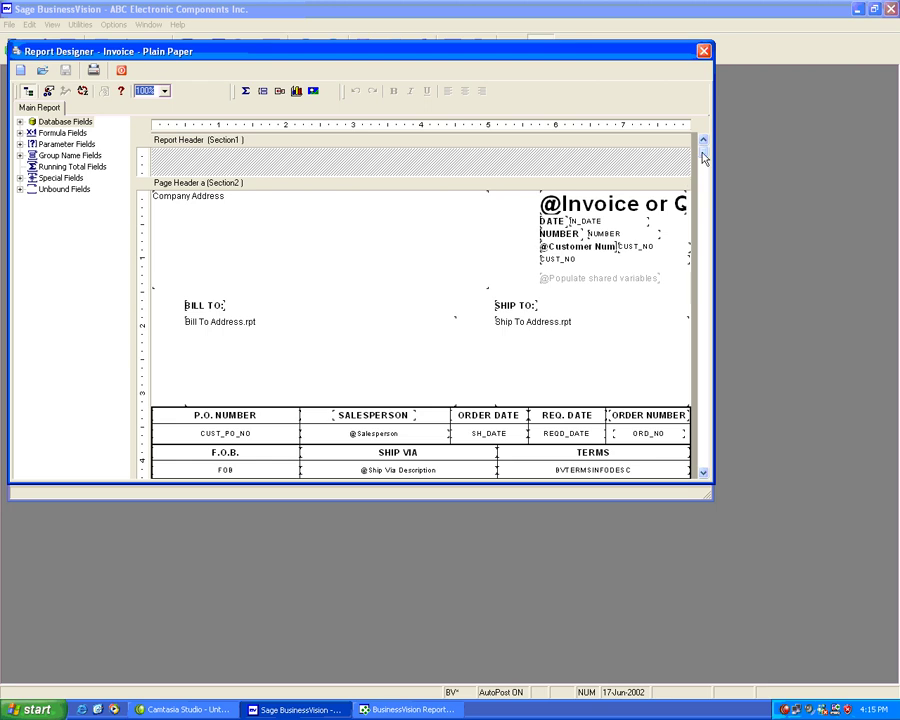
drag(703, 148, 703, 455)
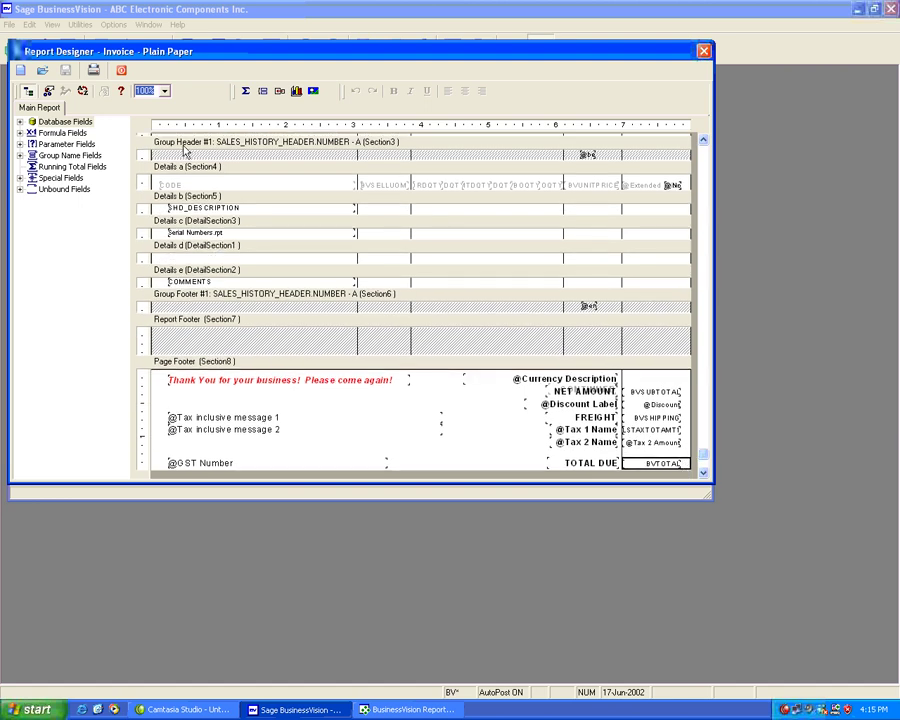
click(120, 69)
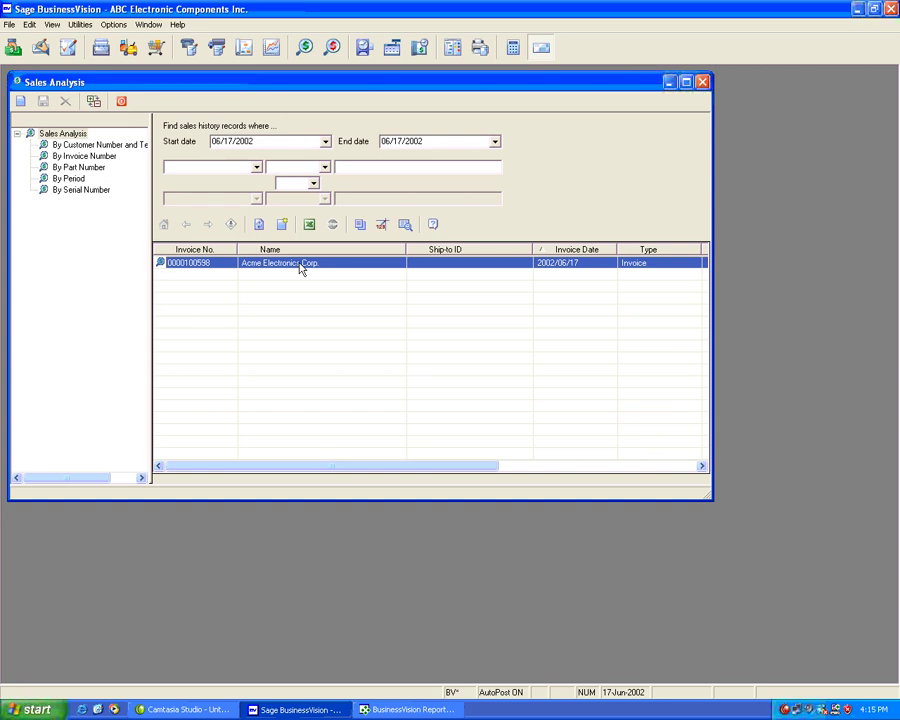
double_click(298, 264)
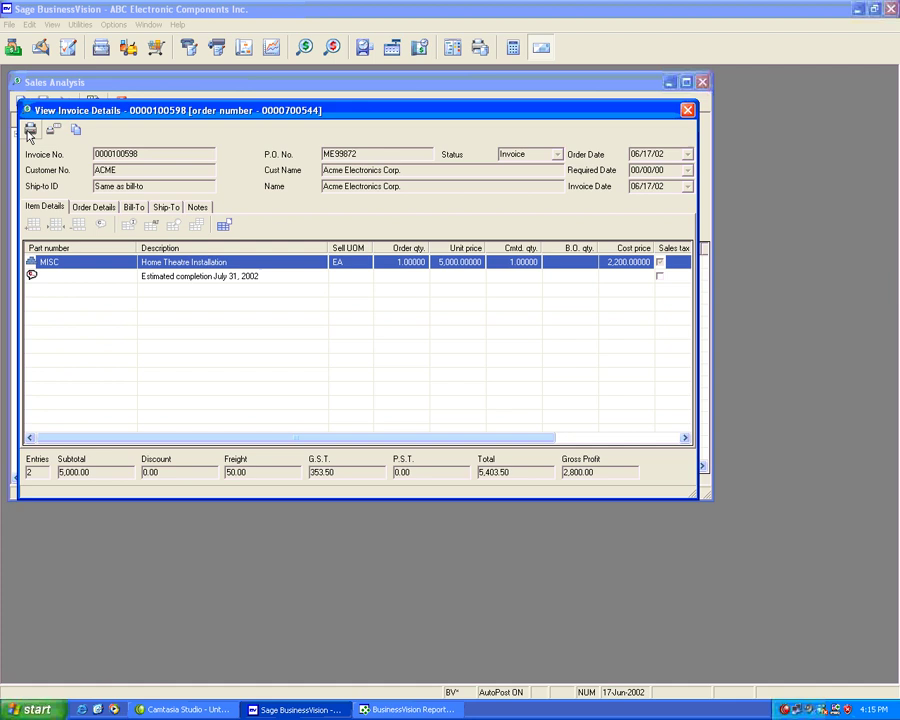
click(30, 131)
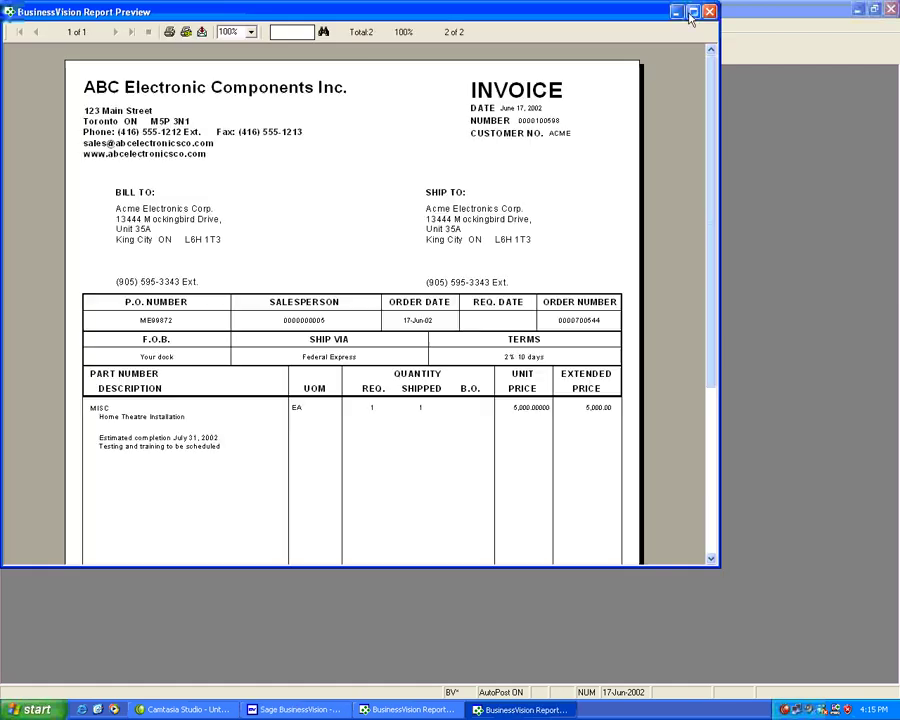
- Maximize the Report Preview and scroll down to the red thank-you message above the 5,403.50 total
click(692, 11)
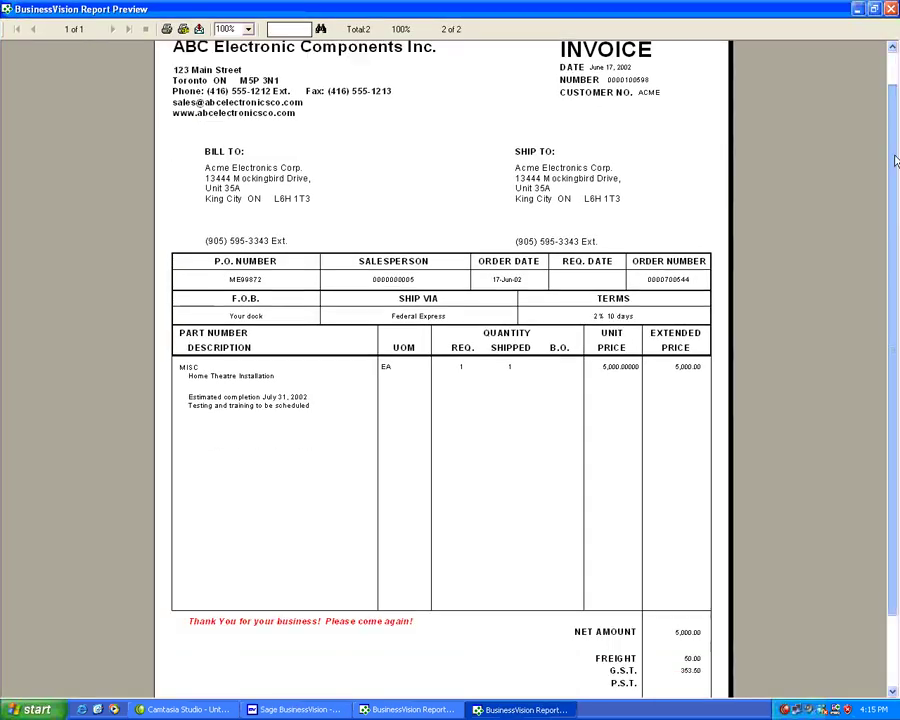
scroll(713, 290, down, 3)
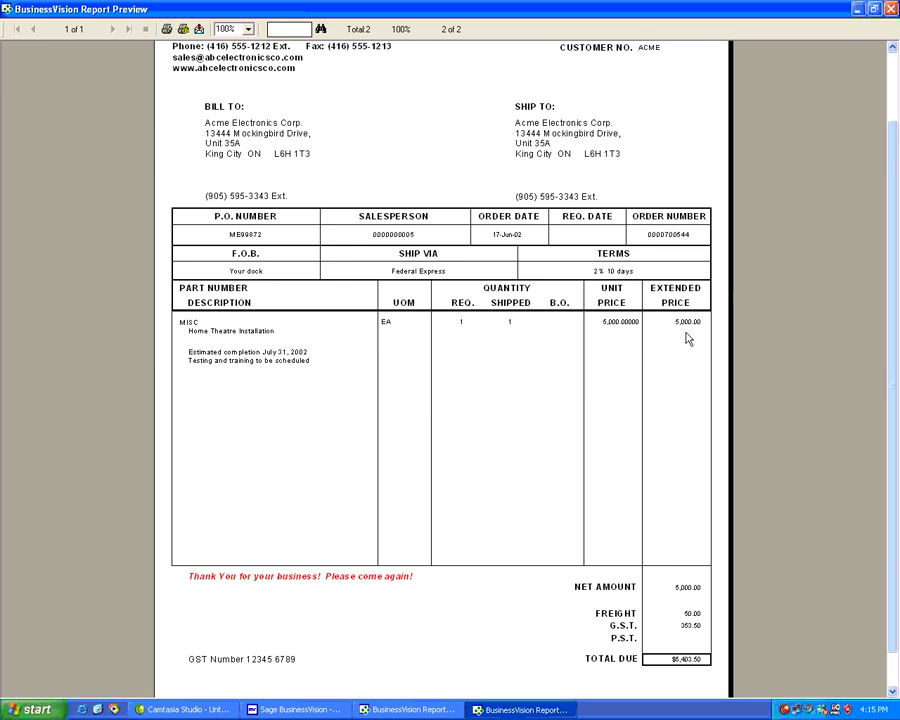